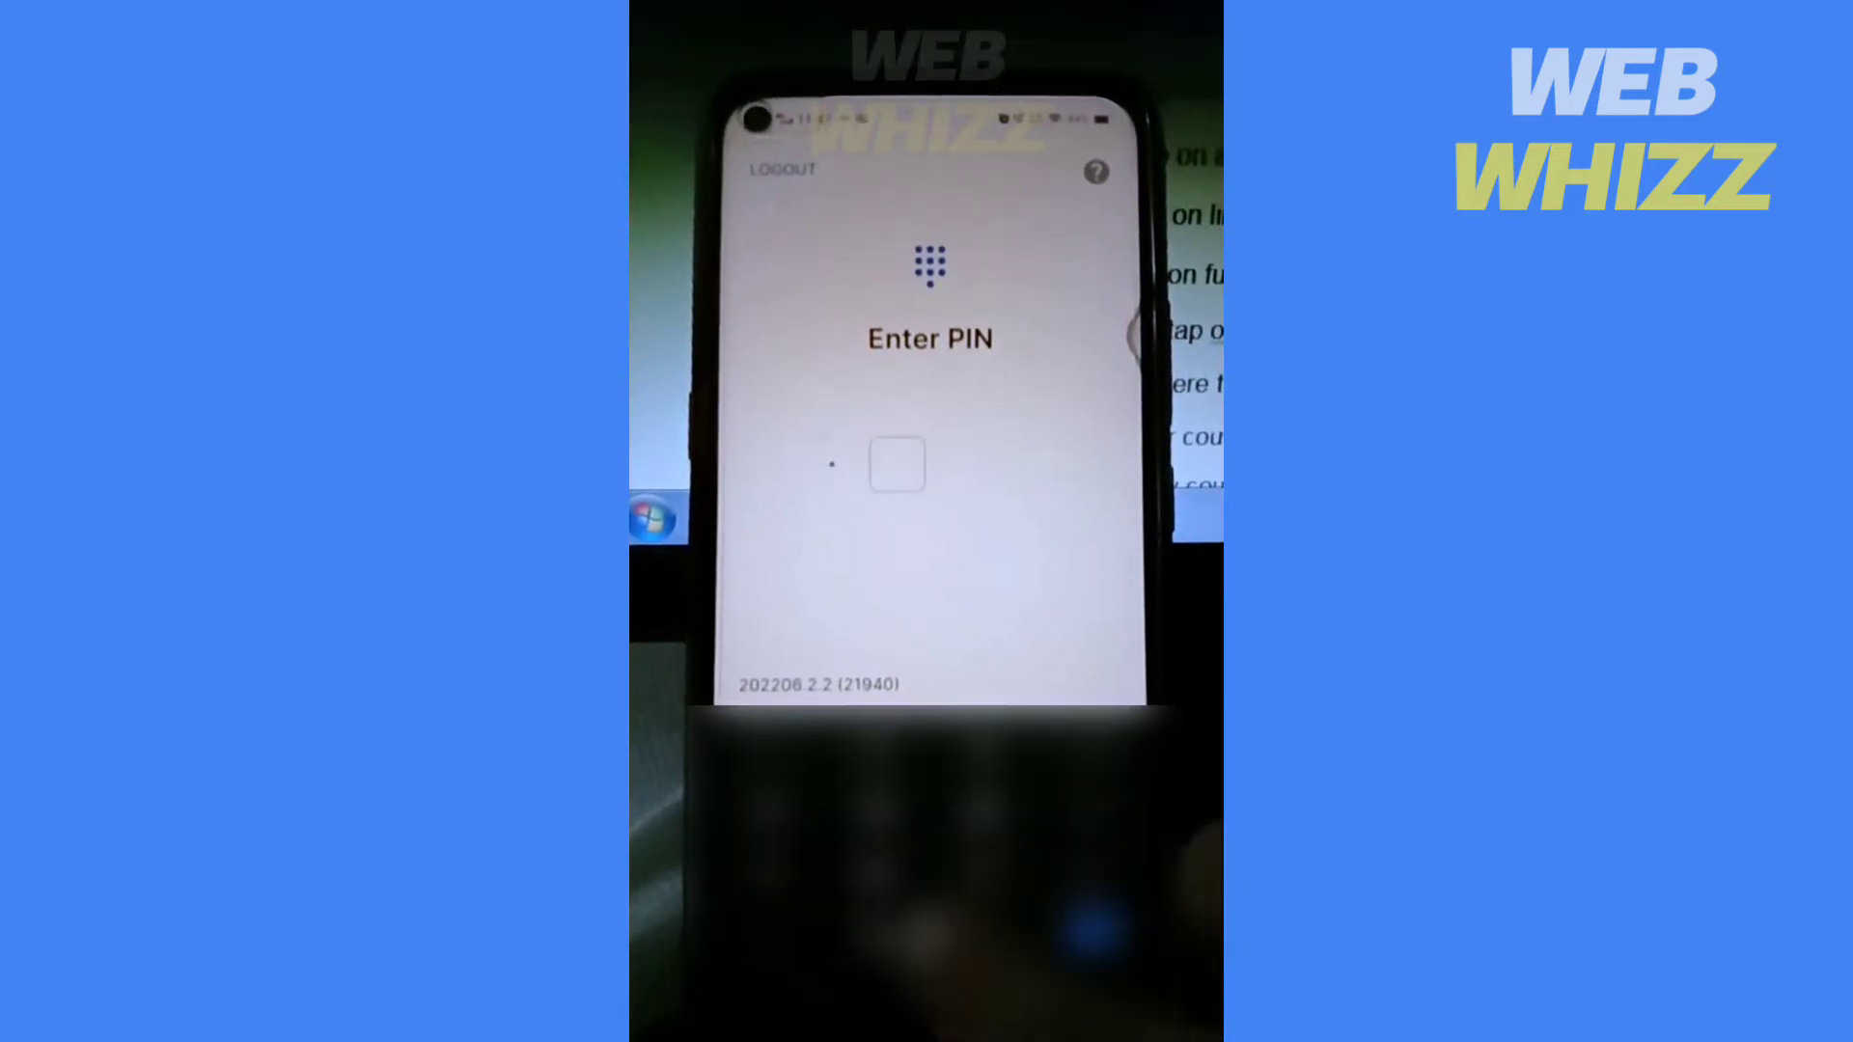
pyautogui.write('234')
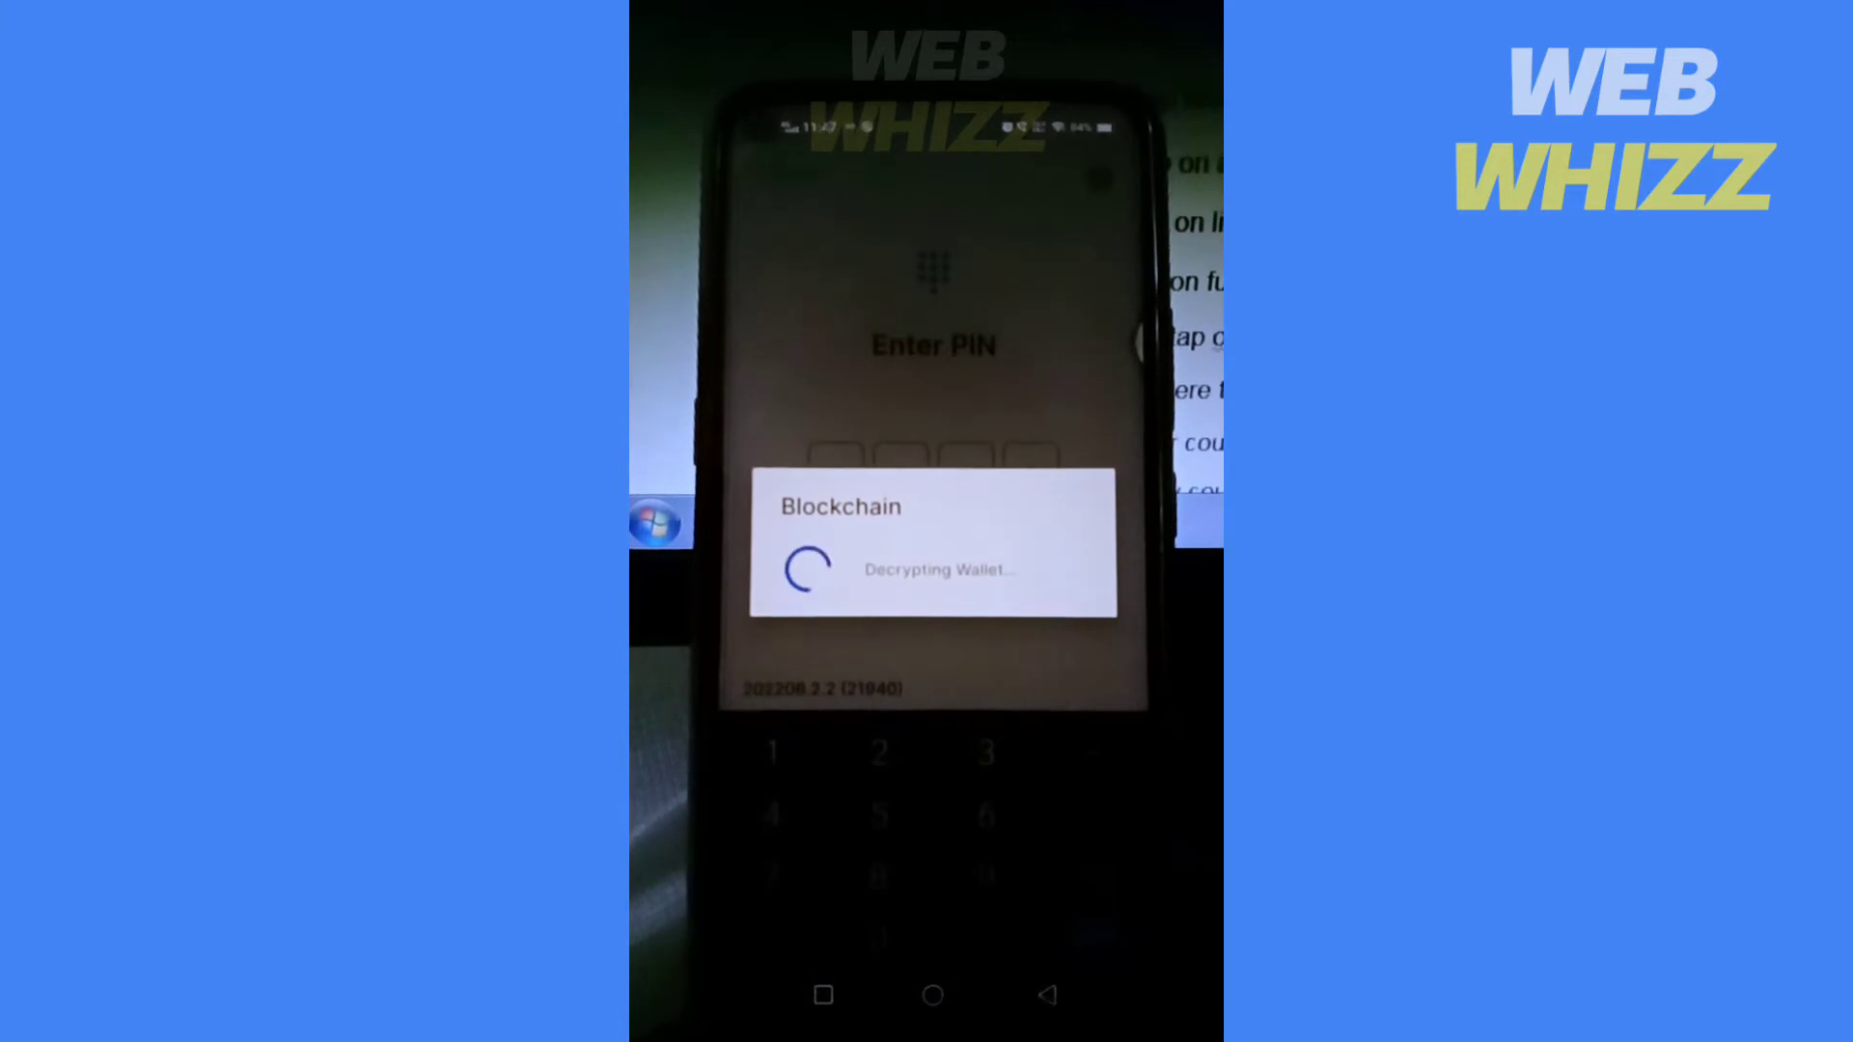